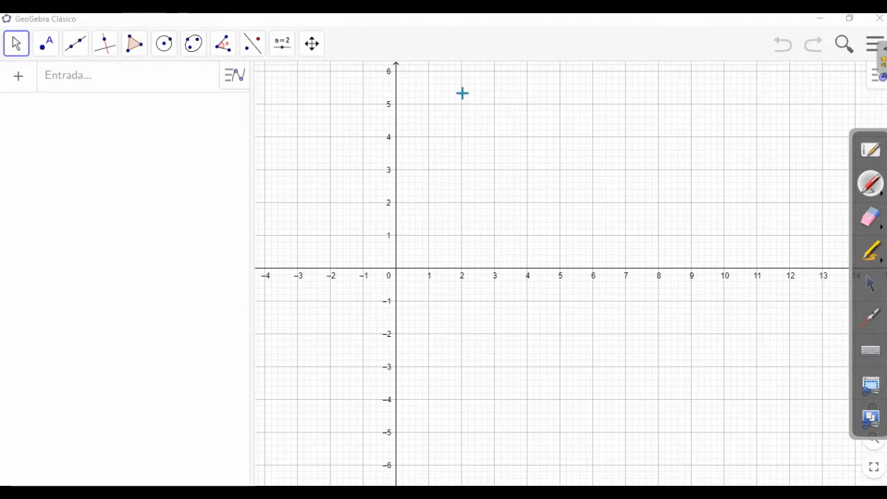
# Handwrite the function f(x) = x⁴ − 3x² − 4 with the annotation pen above the graph and return to the pointer
pyautogui.moveTo(484, 75)
pyautogui.mouseDown()
pyautogui.moveTo(478, 117)
pyautogui.moveTo(485, 98)
pyautogui.mouseUp()
pyautogui.moveTo(496, 83)
pyautogui.mouseDown()
pyautogui.moveTo(499, 109)
pyautogui.moveTo(520, 109)
pyautogui.mouseUp()
pyautogui.moveTo(520, 86)
pyautogui.mouseDown()
pyautogui.moveTo(502, 111)
pyautogui.moveTo(524, 115)
pyautogui.moveTo(550, 97)
pyautogui.mouseUp()
pyautogui.moveTo(538, 106)
pyautogui.mouseDown()
pyautogui.moveTo(579, 108)
pyautogui.moveTo(566, 108)
pyautogui.mouseUp()
pyautogui.moveTo(586, 70)
pyautogui.mouseDown()
pyautogui.moveTo(587, 89)
pyautogui.moveTo(635, 103)
pyautogui.moveTo(620, 108)
pyautogui.moveTo(654, 109)
pyautogui.mouseUp()
pyautogui.moveTo(653, 88); pyautogui.dragTo(639, 109)
pyautogui.moveTo(652, 73)
pyautogui.mouseDown()
pyautogui.moveTo(685, 99)
pyautogui.moveTo(700, 100)
pyautogui.mouseUp()
pyautogui.moveTo(698, 85); pyautogui.dragTo(696, 111)
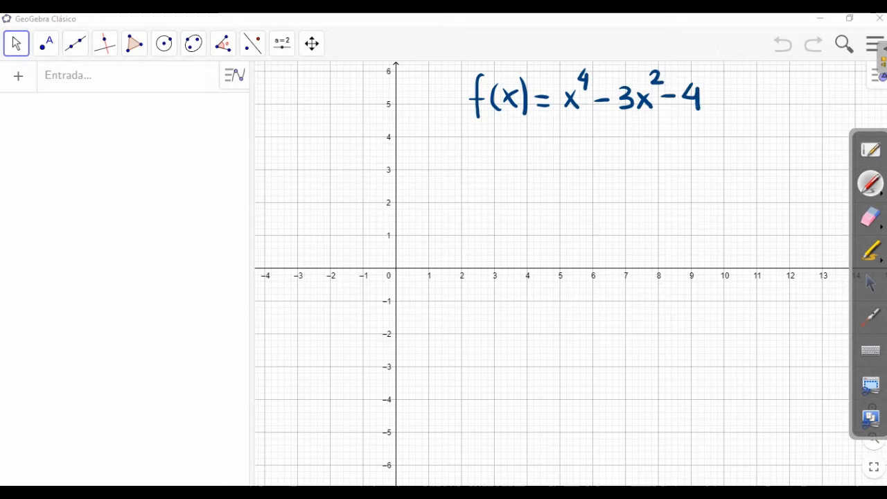
pyautogui.click(872, 284)
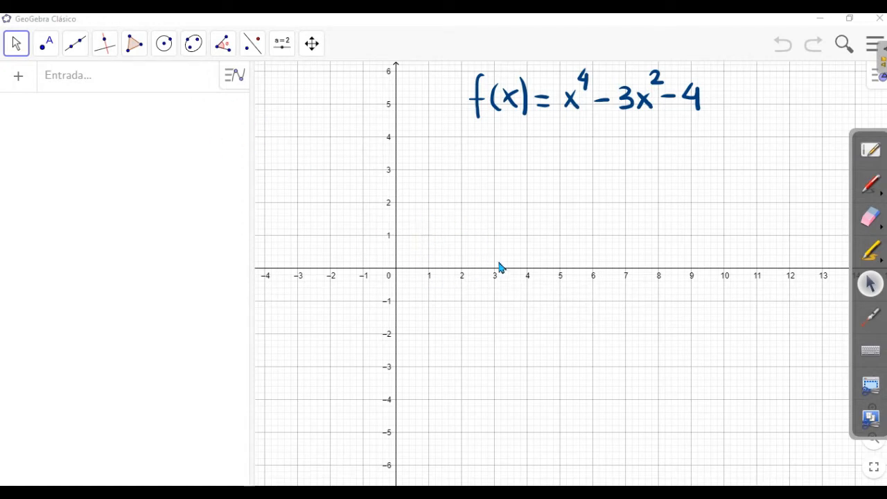
# Plot the function y = x^4 − 3x^2 − 4 and clear the annotation toolbar and on-screen keyboard off the graph
pyautogui.click(73, 83)
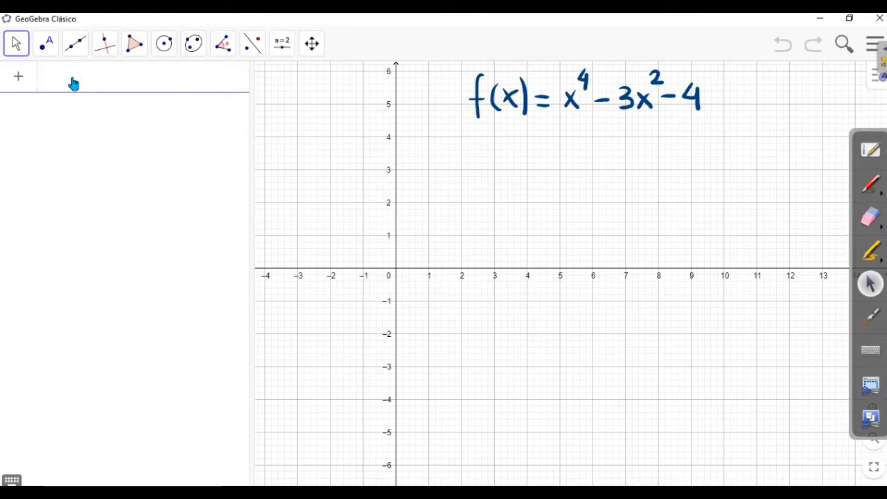
pyautogui.click(12, 481)
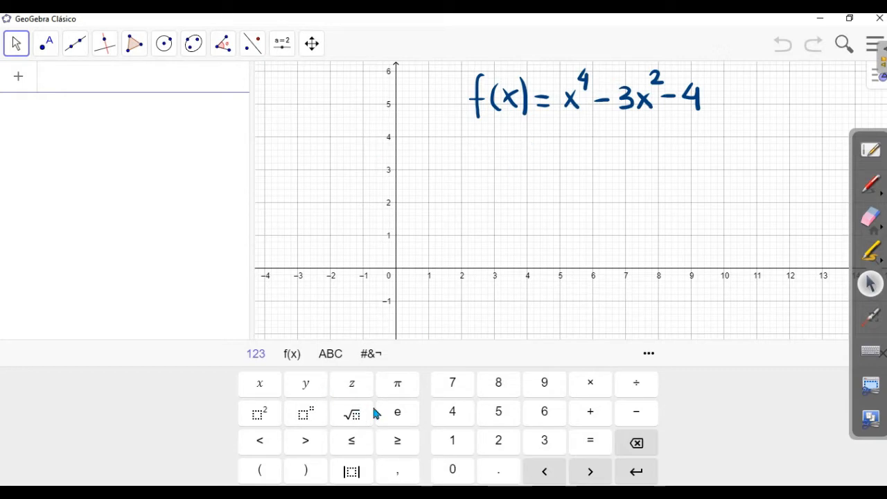
pyautogui.click(310, 390)
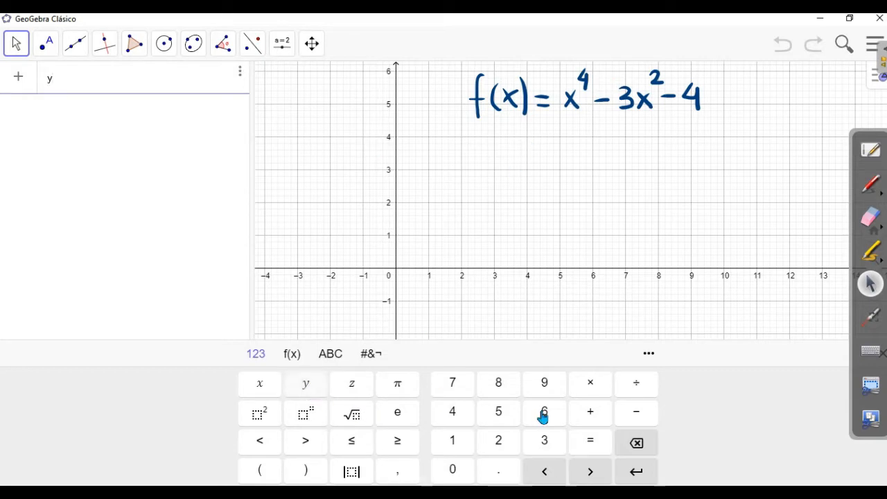
pyautogui.click(588, 441)
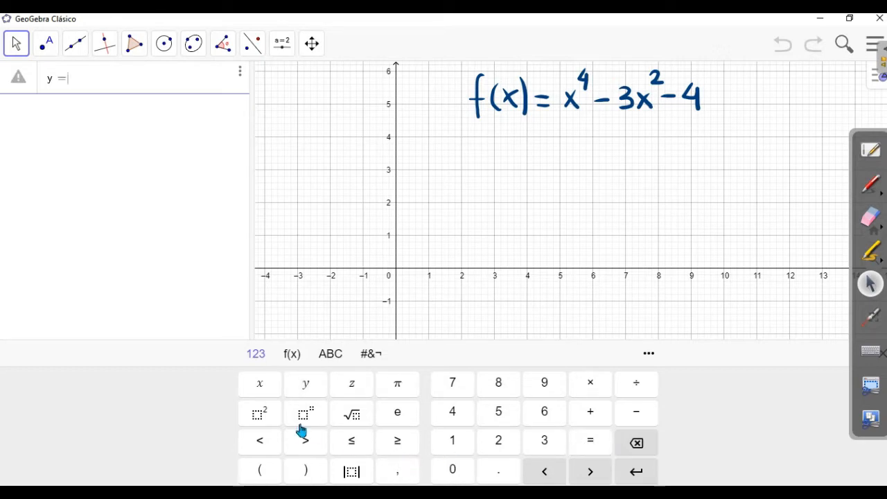
pyautogui.write('x')
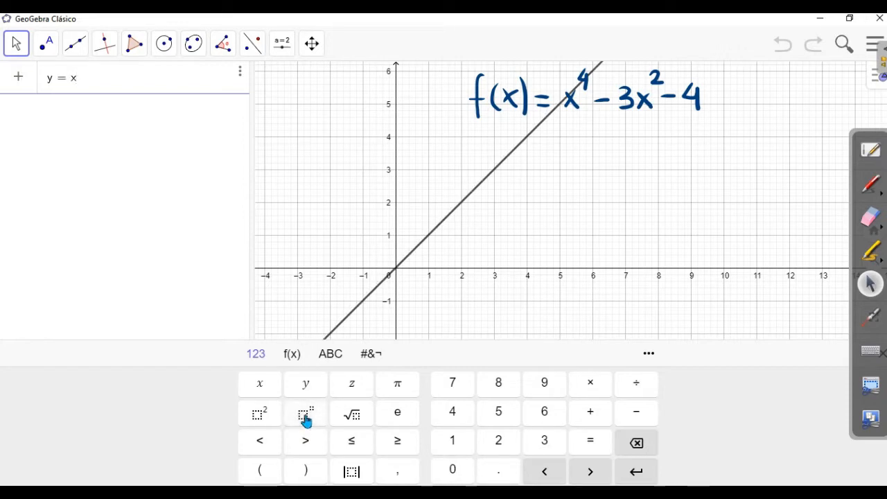
pyautogui.click(306, 416)
pyautogui.write('4')
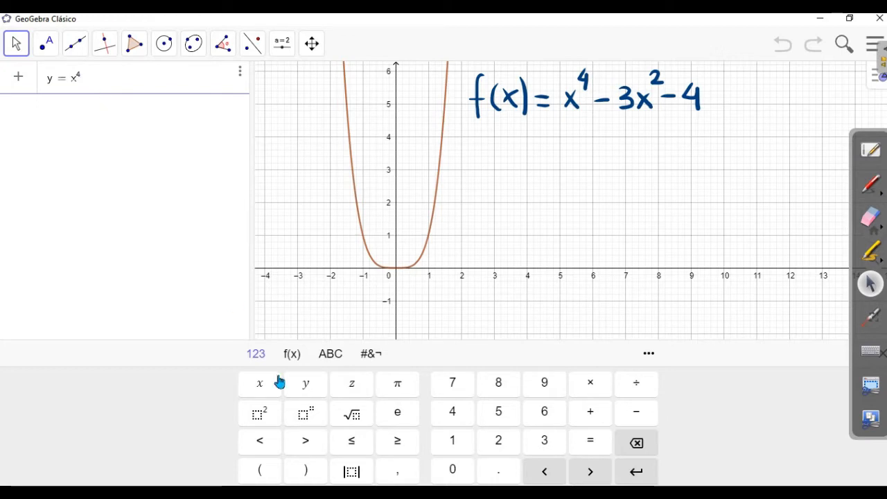
pyautogui.write('-3')
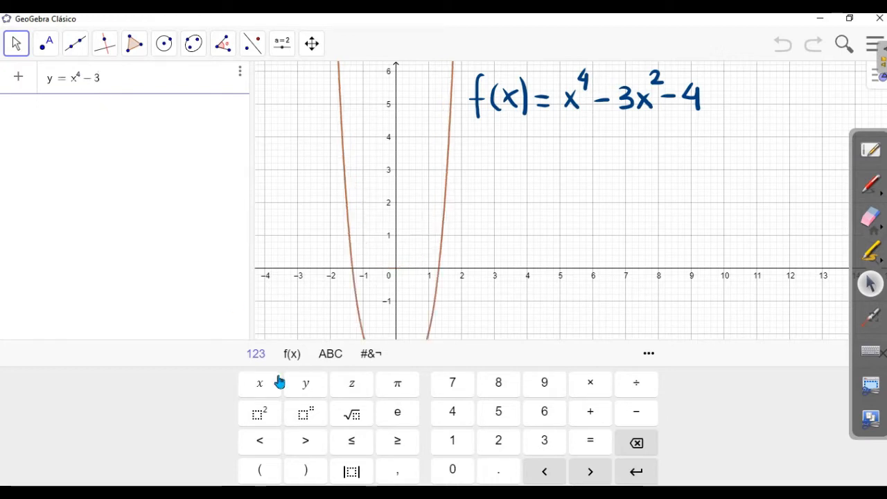
pyautogui.click(279, 383)
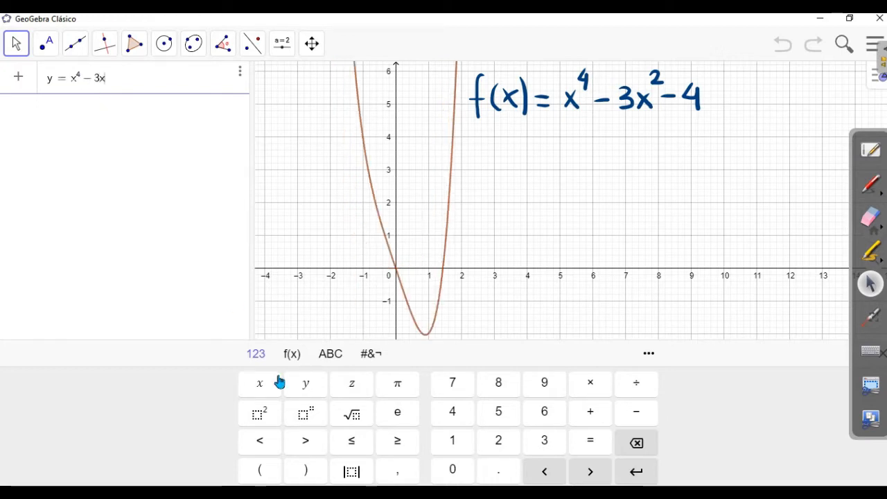
pyautogui.click(258, 418)
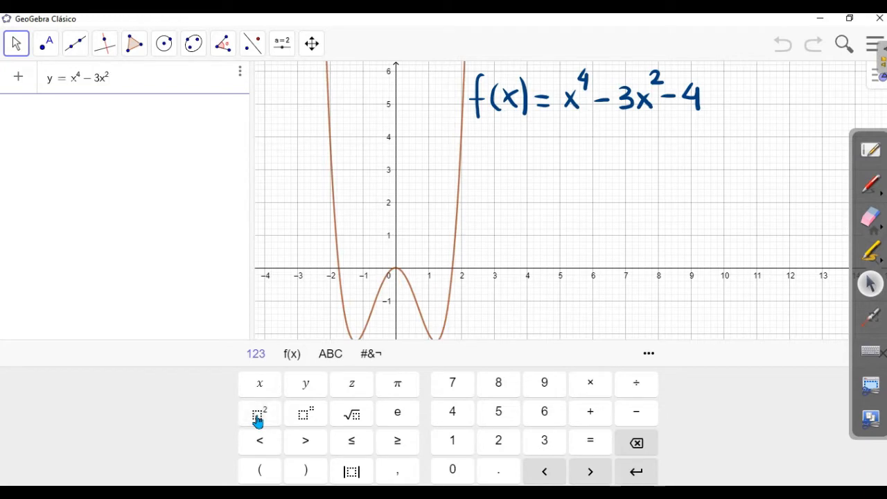
pyautogui.write('-4')
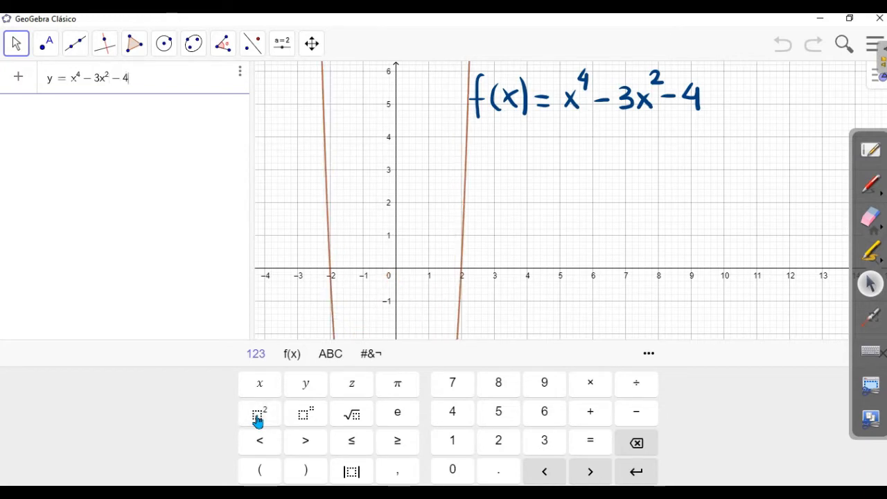
pyautogui.press('Return')
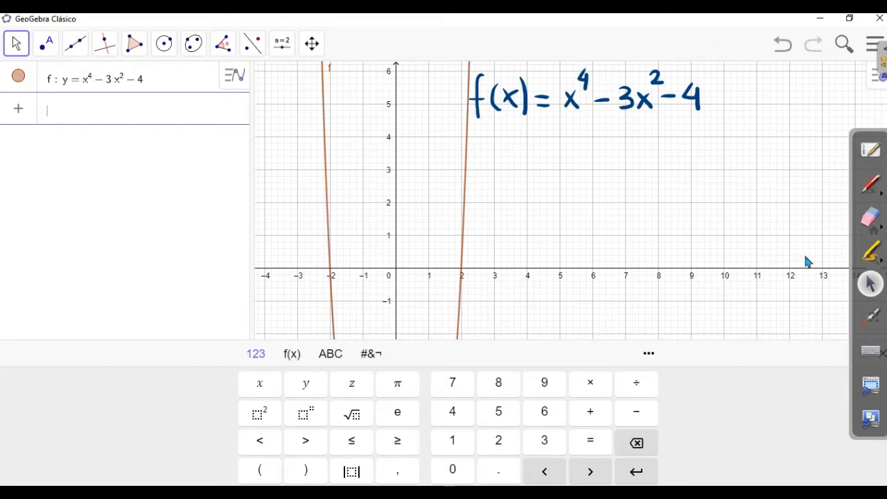
pyautogui.moveTo(856, 286); pyautogui.dragTo(878, 157)
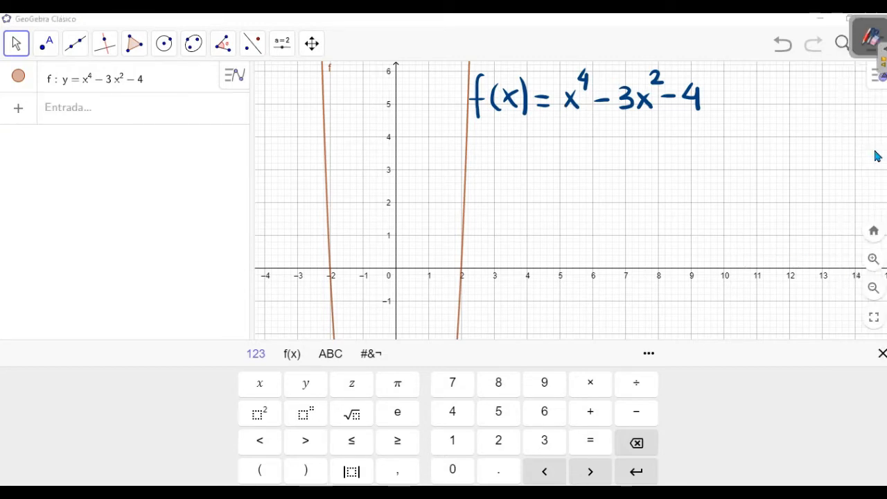
pyautogui.click(883, 353)
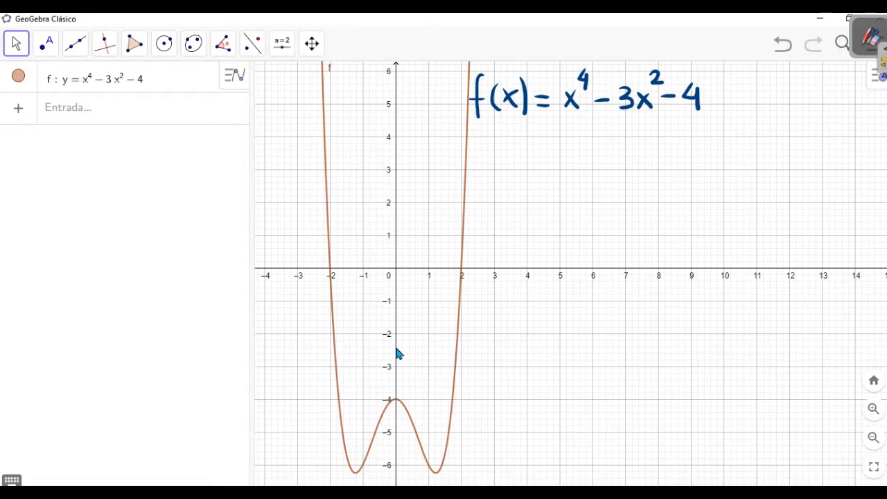
# Shift the graphics view so the whole lower part of the curve, including both minima, is well in view
pyautogui.click(314, 45)
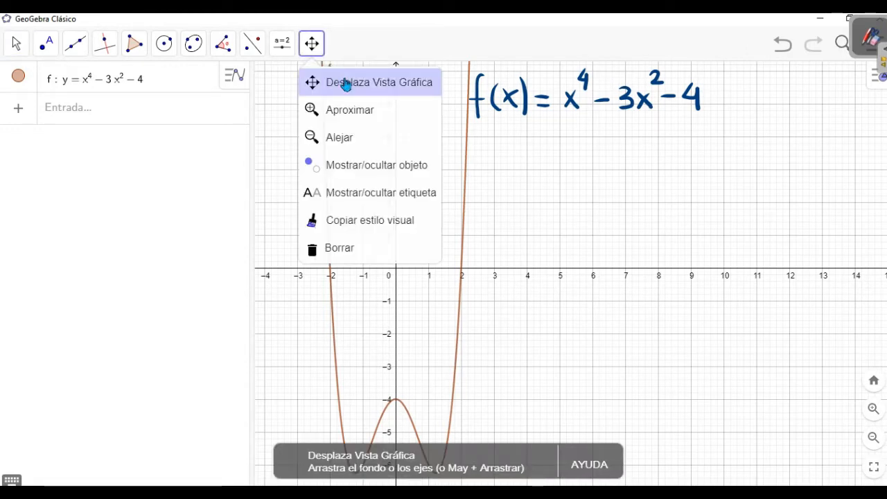
pyautogui.click(323, 83)
pyautogui.moveTo(438, 378); pyautogui.dragTo(501, 296)
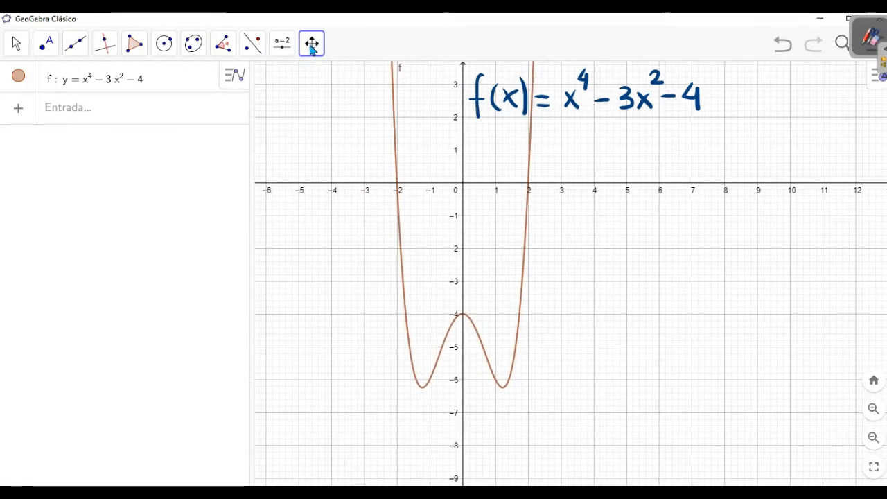
# Zoom in once on the curve's left branch and zoom back out to the former scale
pyautogui.click(312, 47)
pyautogui.click(330, 111)
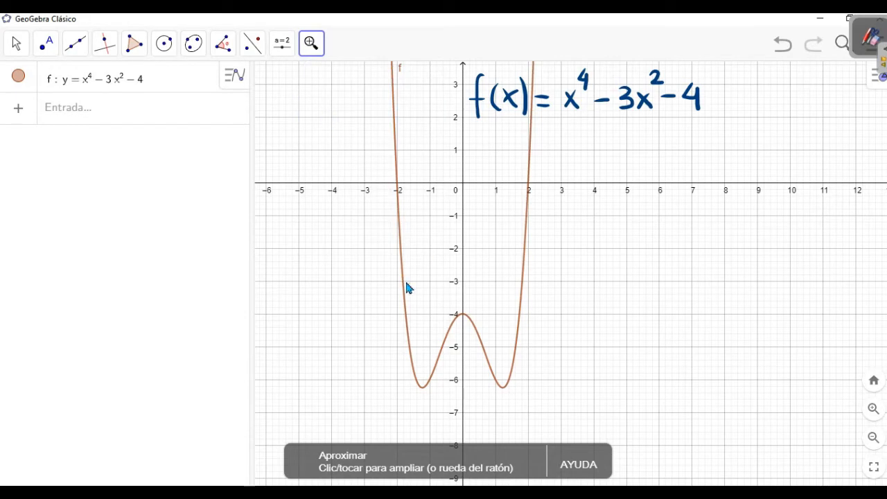
pyautogui.click(405, 279)
pyautogui.click(314, 50)
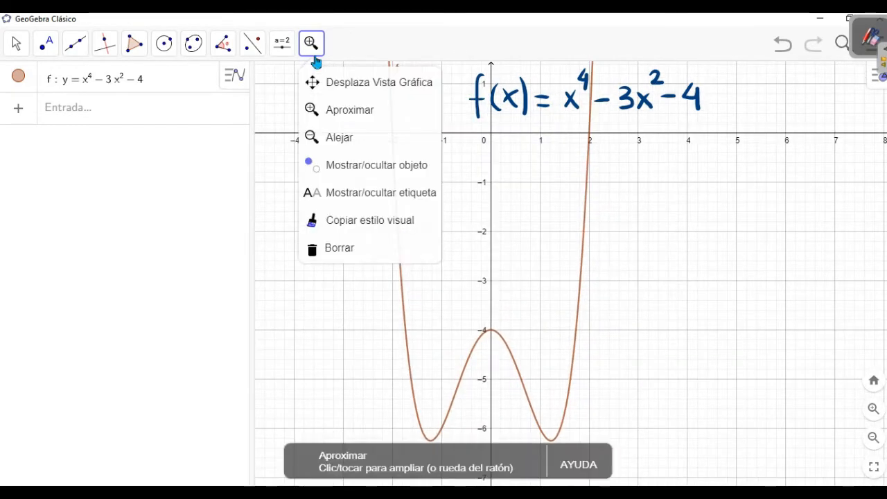
pyautogui.click(337, 138)
pyautogui.click(408, 218)
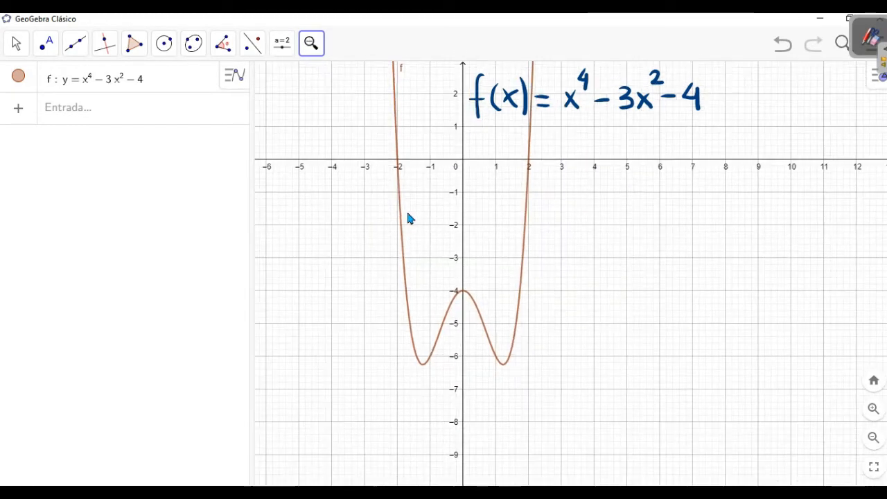
# Recentre the curve and rescale the axes, stretching the x-axis and compressing the y-axis to labels every 2 units
pyautogui.click(315, 48)
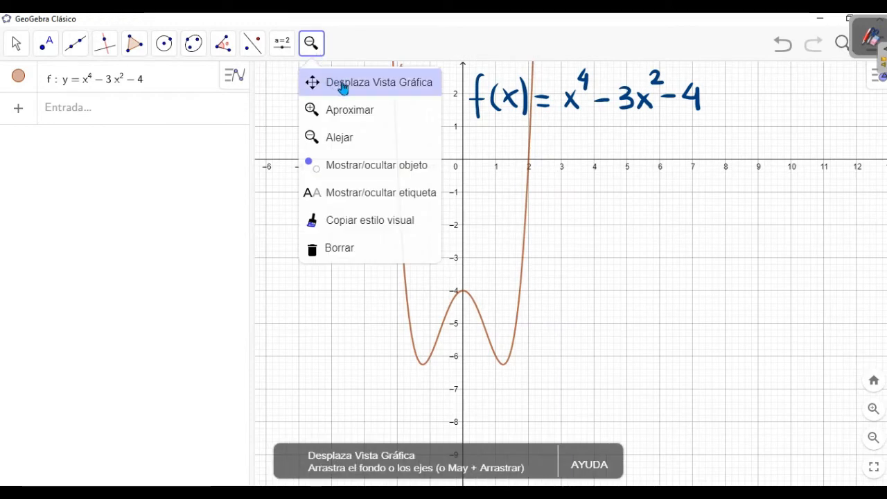
pyautogui.click(397, 84)
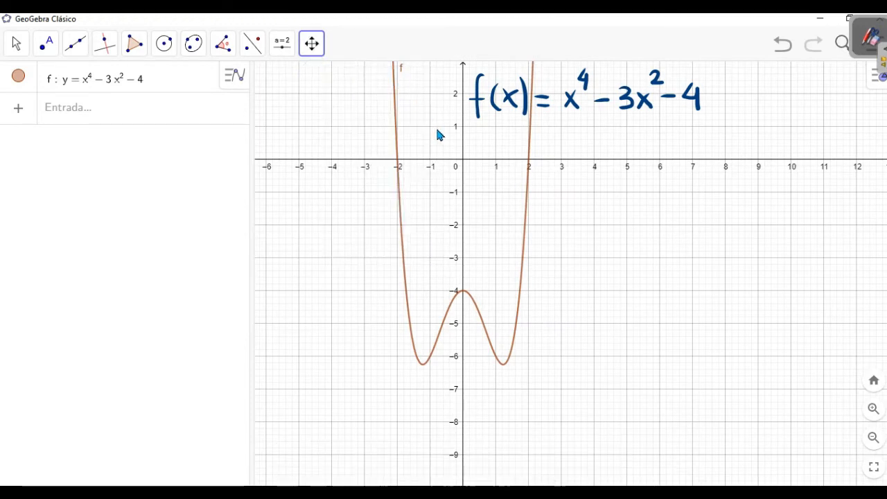
pyautogui.moveTo(439, 135); pyautogui.dragTo(420, 181)
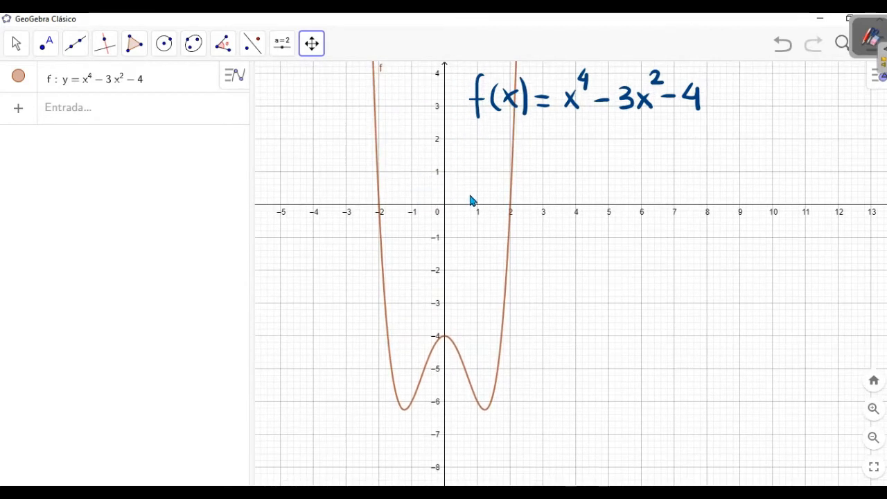
pyautogui.moveTo(484, 240); pyautogui.dragTo(479, 232)
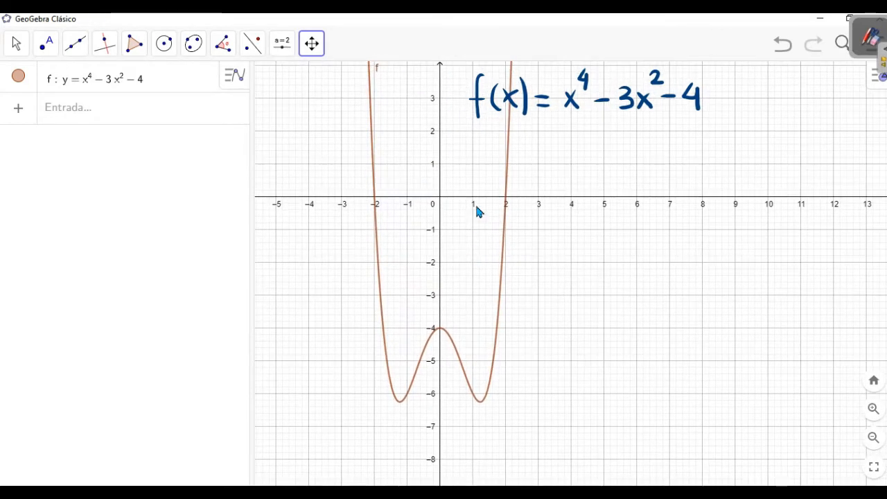
pyautogui.moveTo(481, 194); pyautogui.dragTo(504, 198)
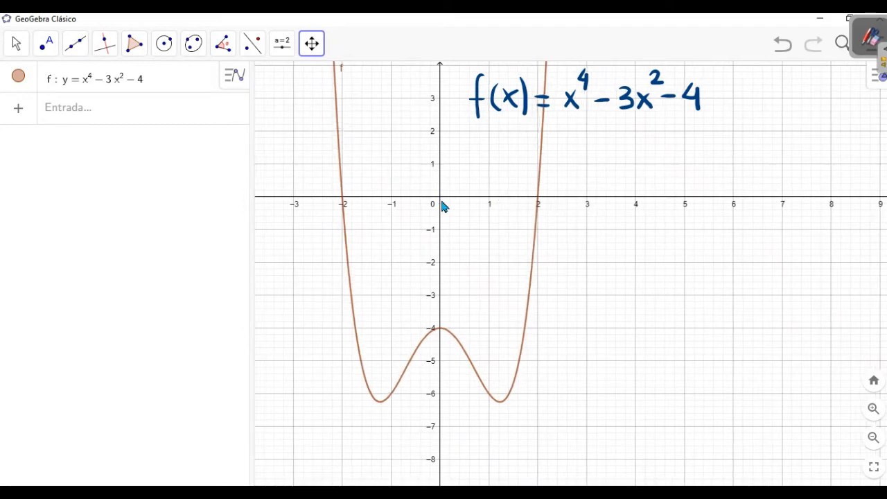
pyautogui.moveTo(441, 213); pyautogui.dragTo(437, 191)
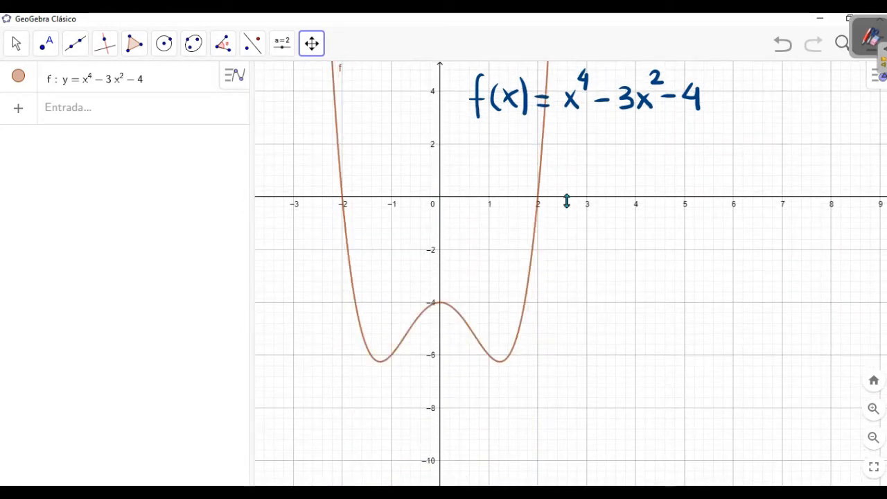
pyautogui.moveTo(571, 228); pyautogui.dragTo(566, 243)
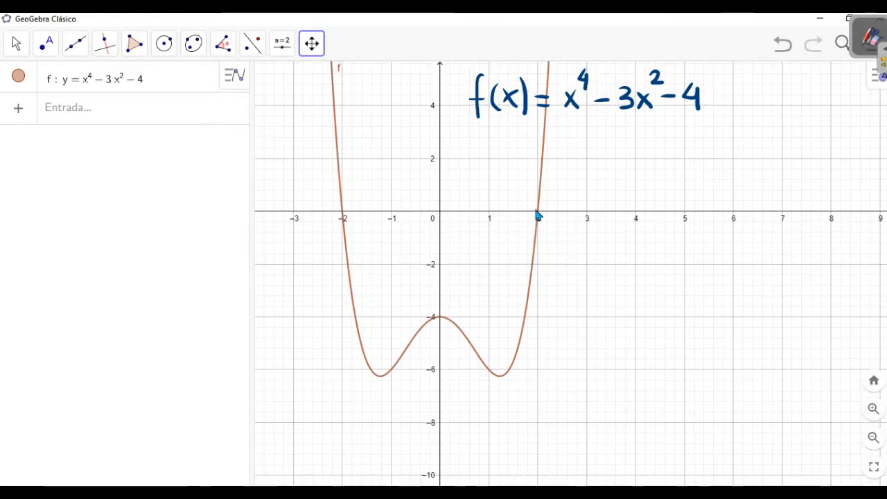
pyautogui.moveTo(535, 216); pyautogui.dragTo(558, 211)
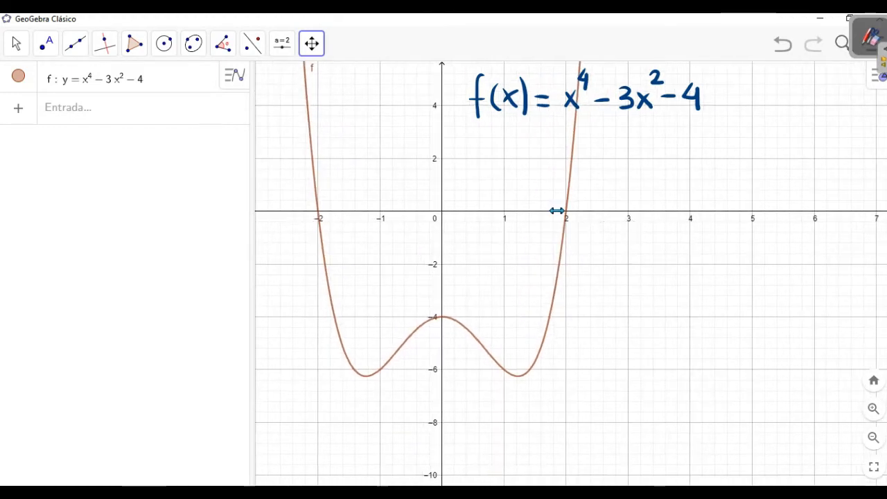
pyautogui.moveTo(530, 243); pyautogui.dragTo(534, 268)
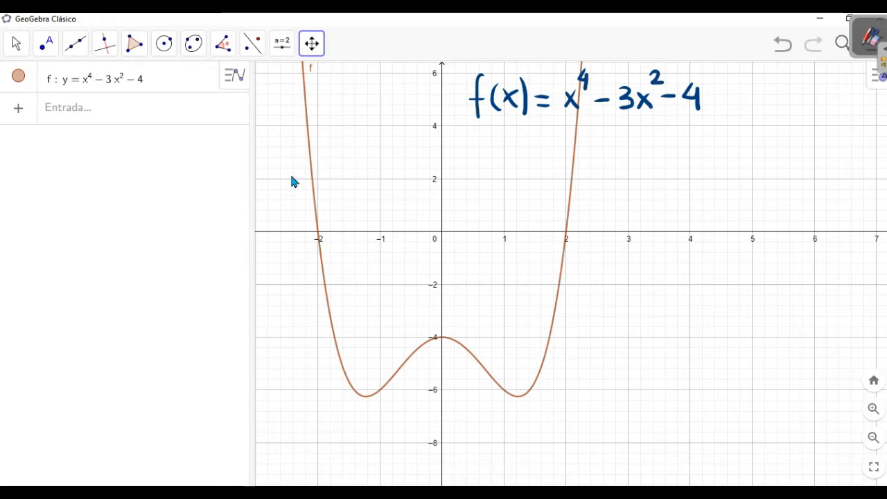
# Mark the extrema of the plotted function f with the Extremos tool
pyautogui.click(55, 61)
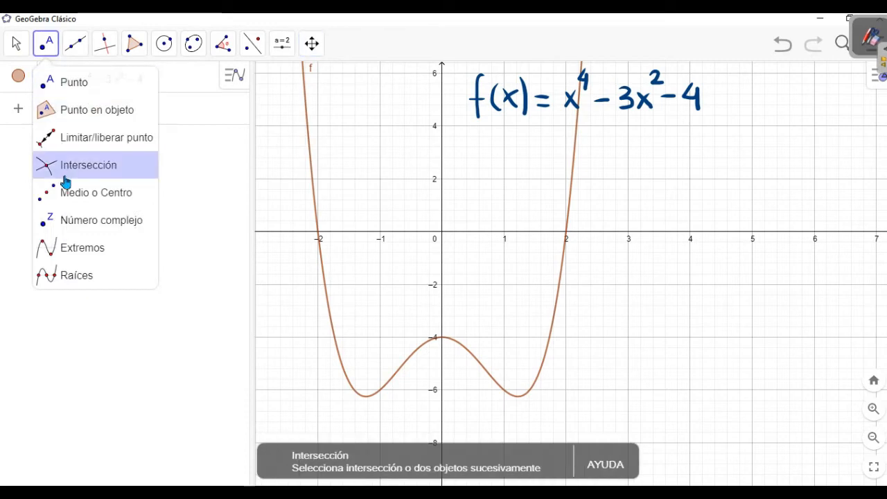
pyautogui.click(98, 251)
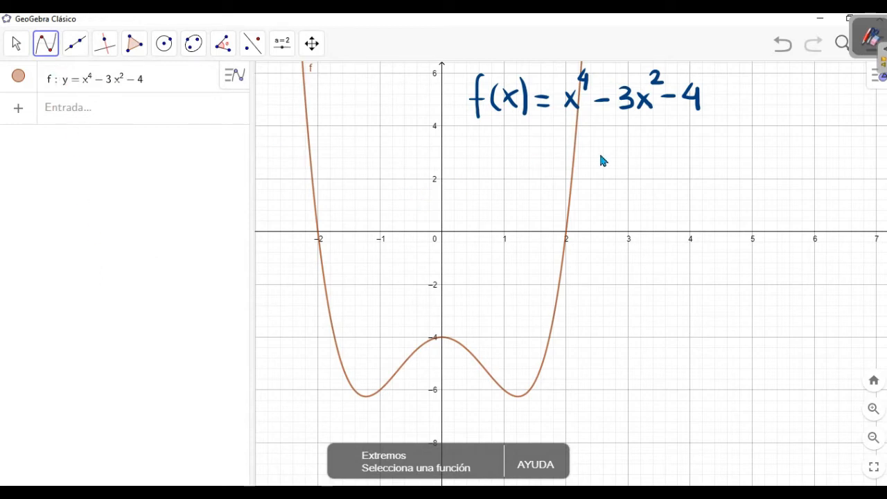
pyautogui.click(573, 187)
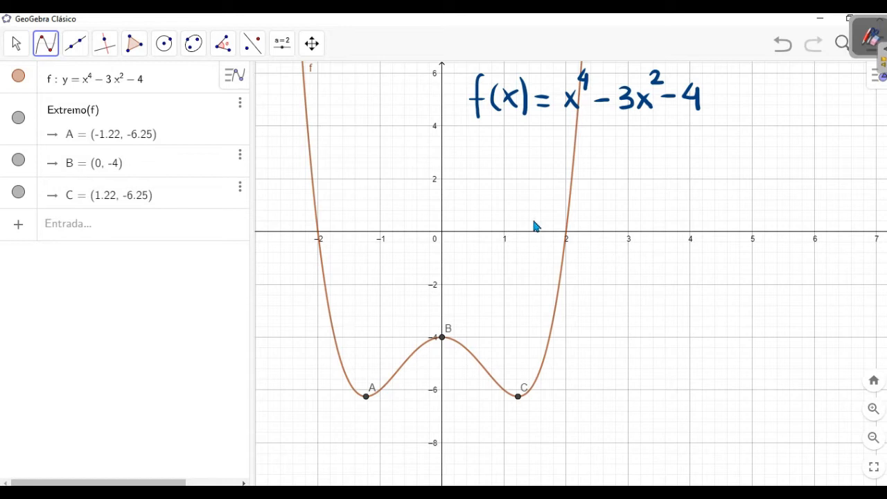
# Mark the roots of the plotted function f with the Raíces tool
pyautogui.click(57, 57)
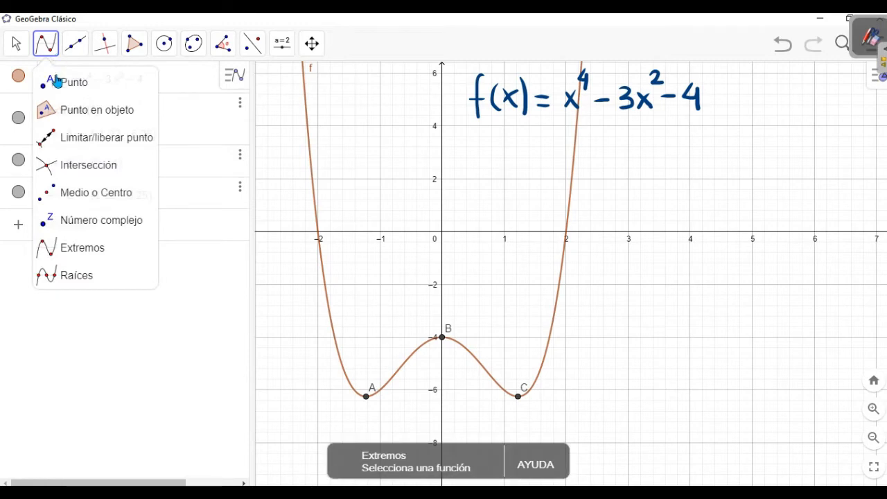
pyautogui.click(75, 278)
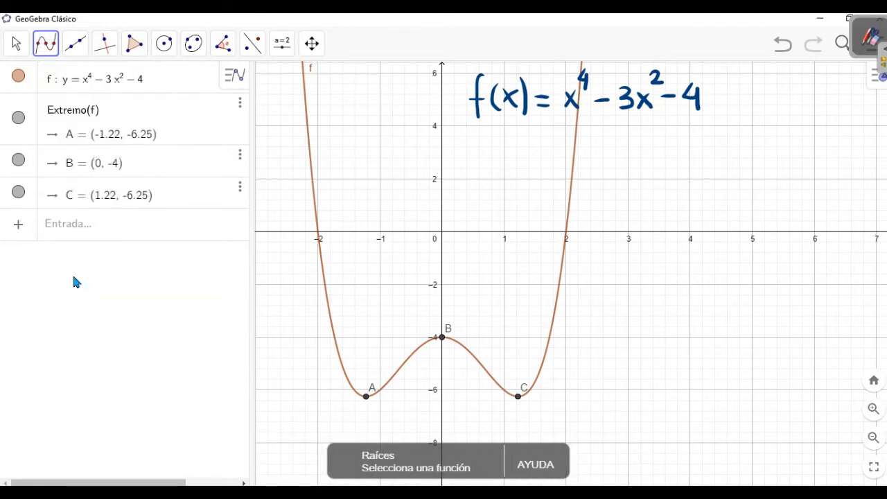
pyautogui.click(574, 177)
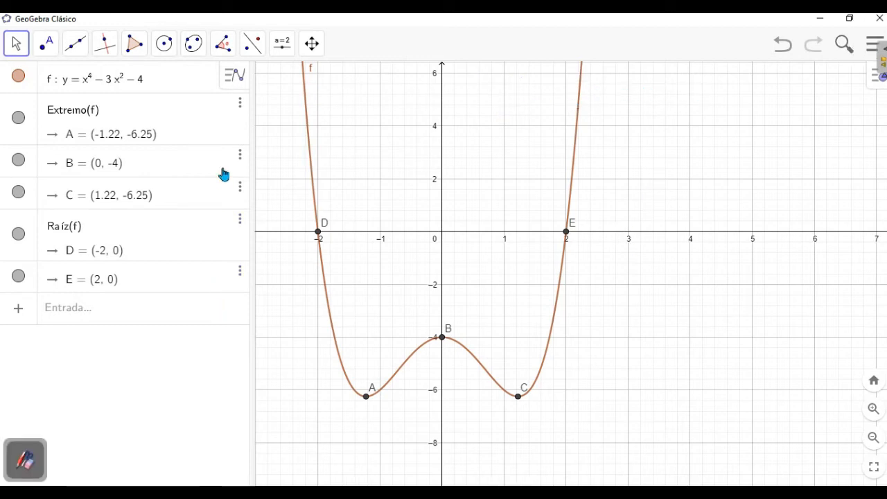
# Open the Inspección de funciones analysis for the plotted function f and show its interval properties
pyautogui.click(230, 55)
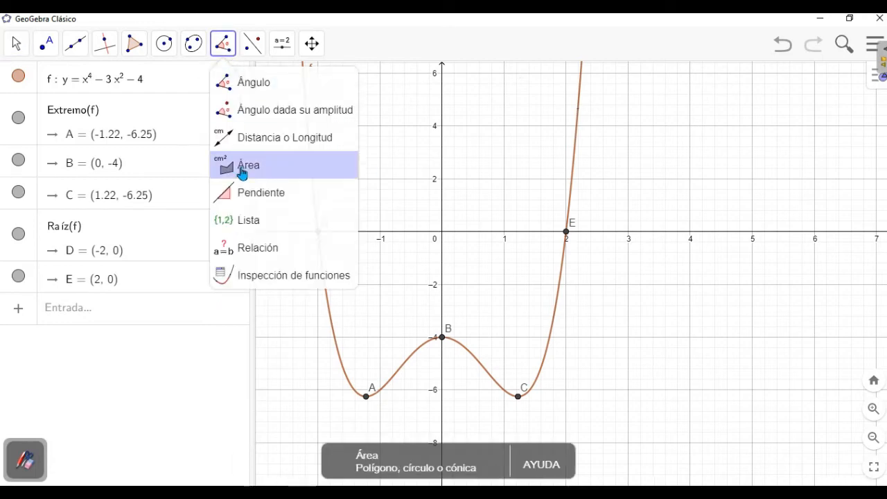
pyautogui.click(289, 282)
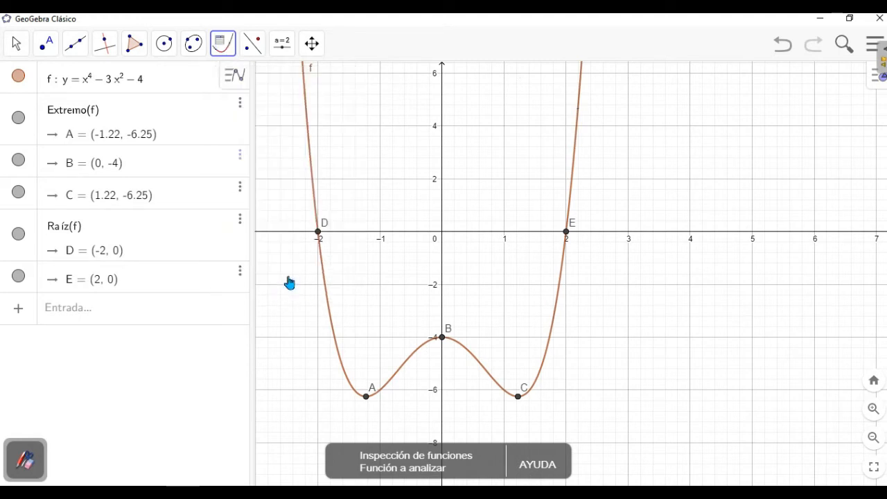
pyautogui.click(573, 160)
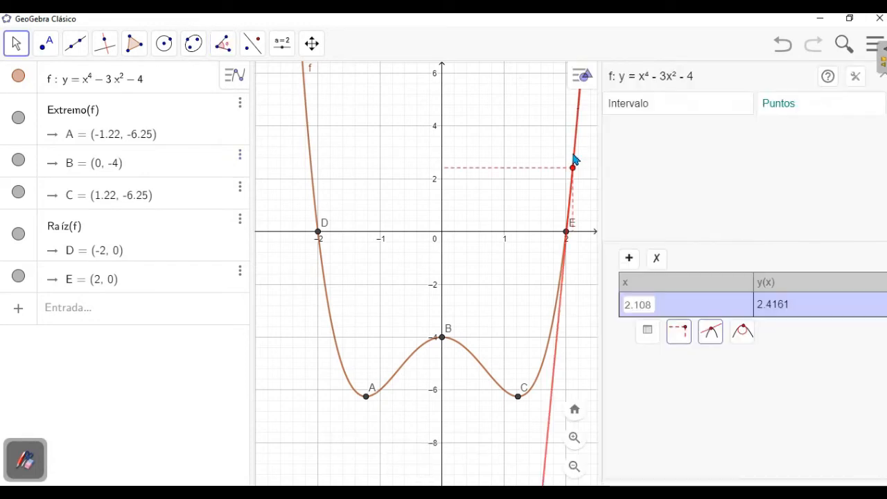
pyautogui.click(669, 114)
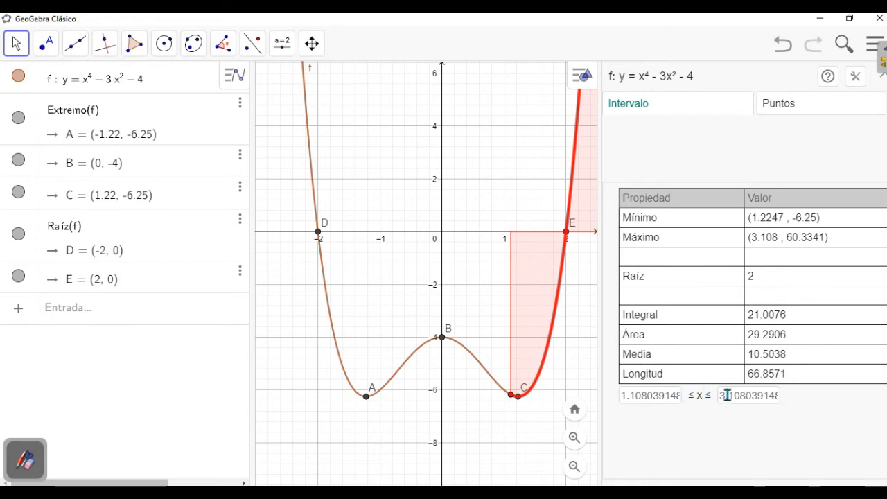
# Move the lower bound of the inspected interval along the curve to about x = -1.59
pyautogui.click(643, 393)
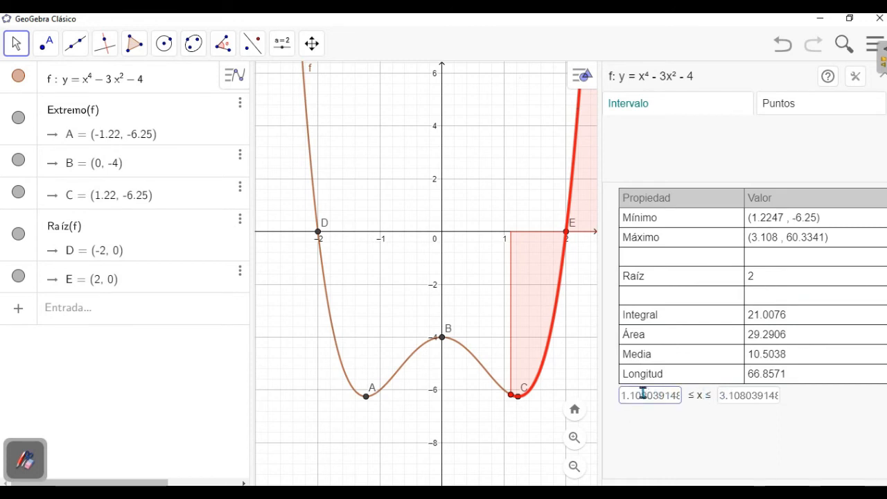
pyautogui.click(729, 402)
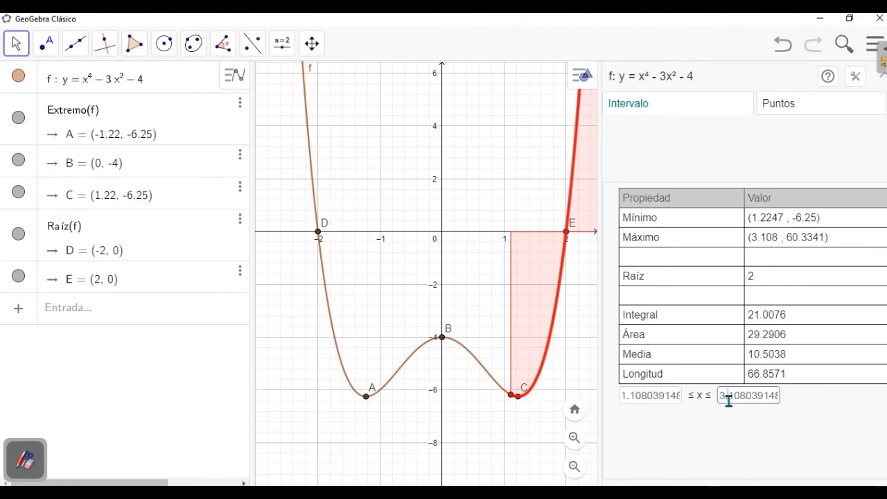
pyautogui.moveTo(513, 395)
pyautogui.mouseDown()
pyautogui.moveTo(513, 404)
pyautogui.moveTo(487, 368)
pyautogui.moveTo(429, 341)
pyautogui.moveTo(376, 400)
pyautogui.moveTo(351, 375)
pyautogui.mouseUp()
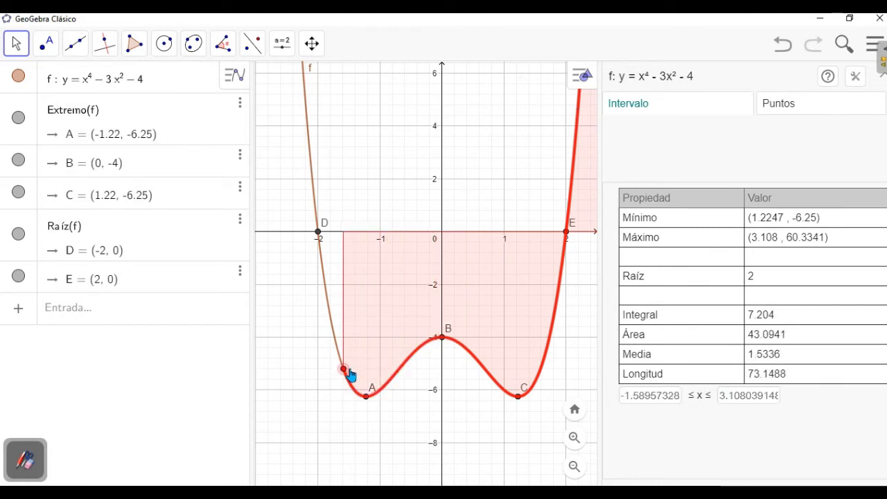
# Set the upper bound of the inspected interval to 1.5
pyautogui.click(723, 395)
pyautogui.press('BackSpace')
pyautogui.press('BackSpace')
pyautogui.press('BackSpace')
pyautogui.press('BackSpace')
pyautogui.press('BackSpace')
pyautogui.press('BackSpace')
pyautogui.press('BackSpace')
pyautogui.press('BackSpace')
pyautogui.press('BackSpace')
pyautogui.press('BackSpace')
pyautogui.press('BackSpace')
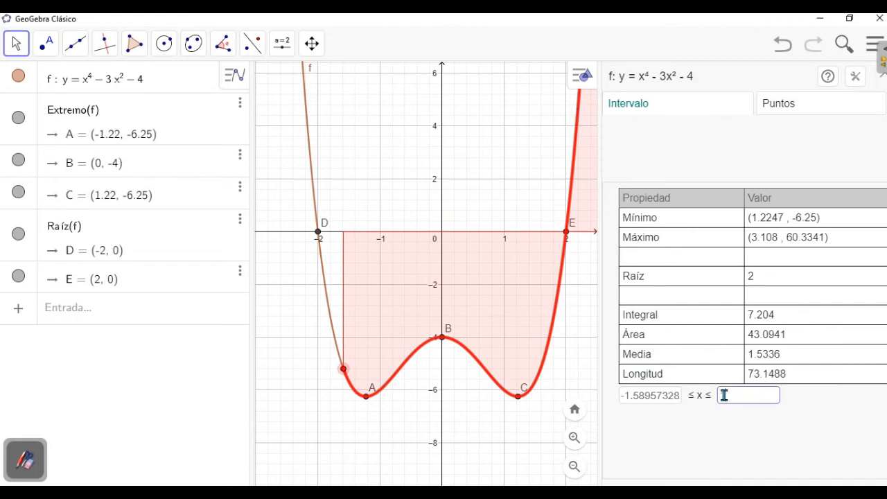
pyautogui.write('1.5')
pyautogui.press('Return')
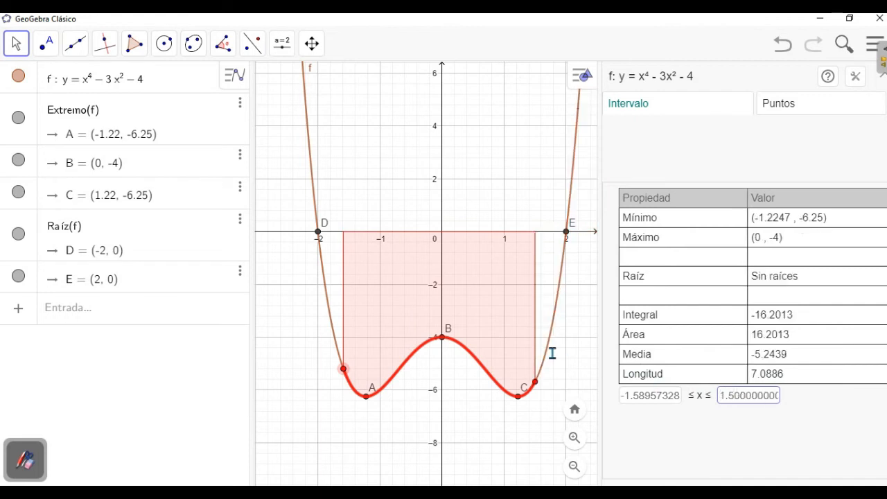
# Widen the inspected interval to about -1.68 ≤ x ≤ 1.63 and examine its minimum, maximum and root entries
pyautogui.moveTo(345, 370)
pyautogui.mouseDown()
pyautogui.moveTo(331, 330)
pyautogui.moveTo(338, 350)
pyautogui.mouseUp()
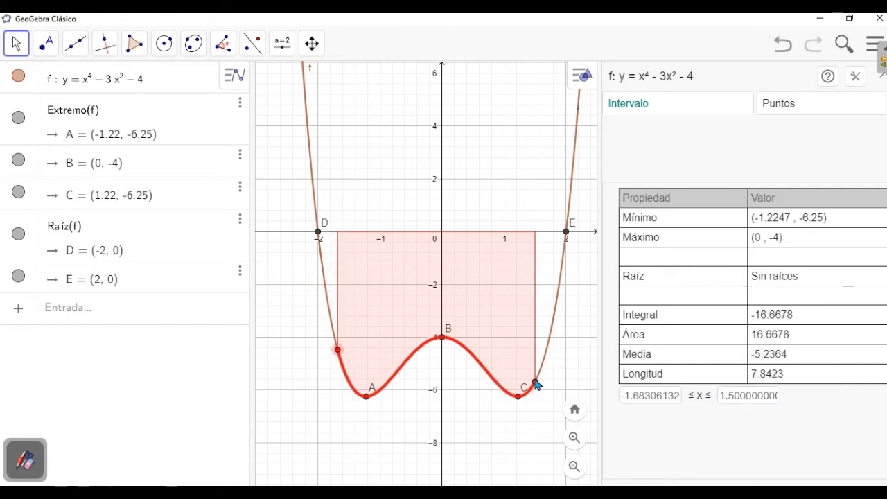
pyautogui.moveTo(537, 387)
pyautogui.mouseDown()
pyautogui.moveTo(554, 347)
pyautogui.moveTo(550, 367)
pyautogui.mouseUp()
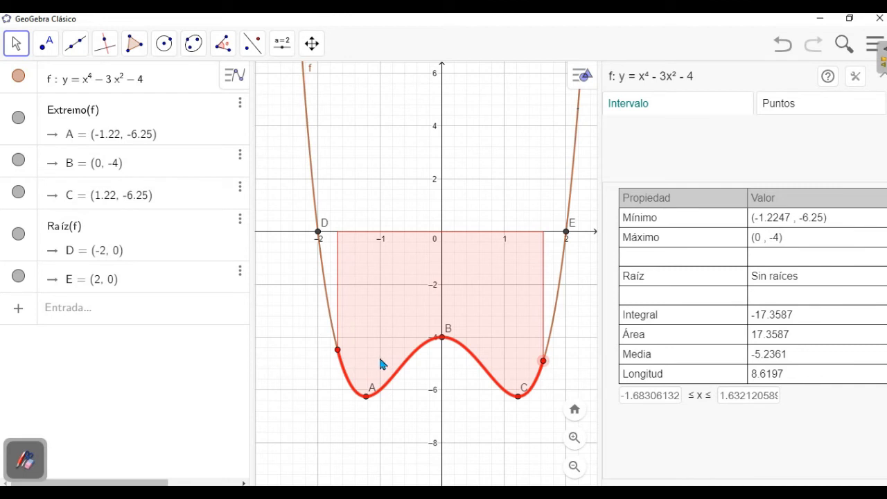
pyautogui.click(643, 237)
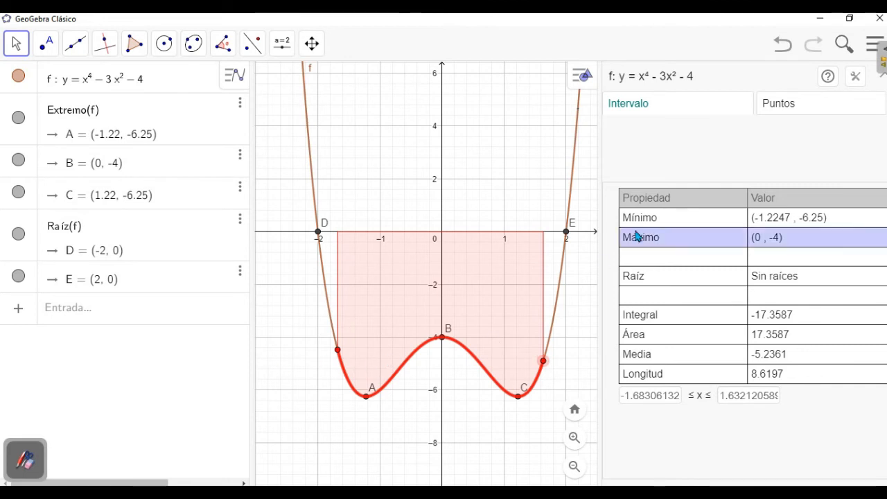
pyautogui.click(666, 219)
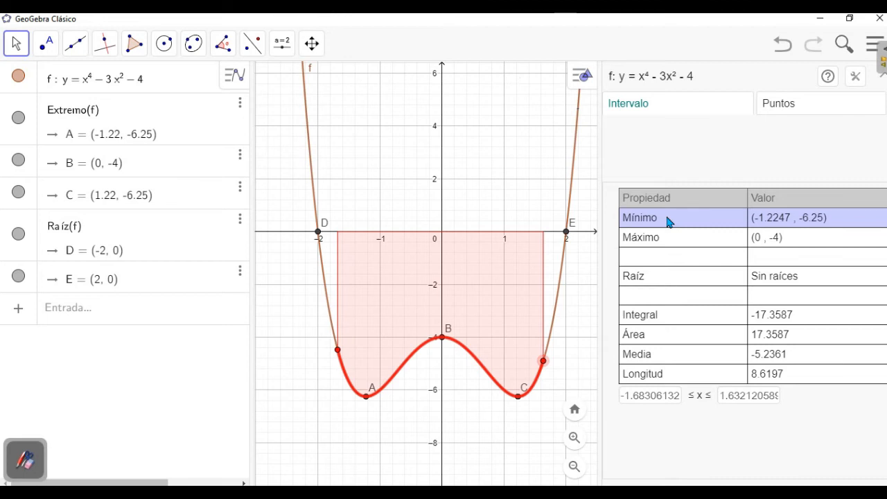
pyautogui.click(666, 238)
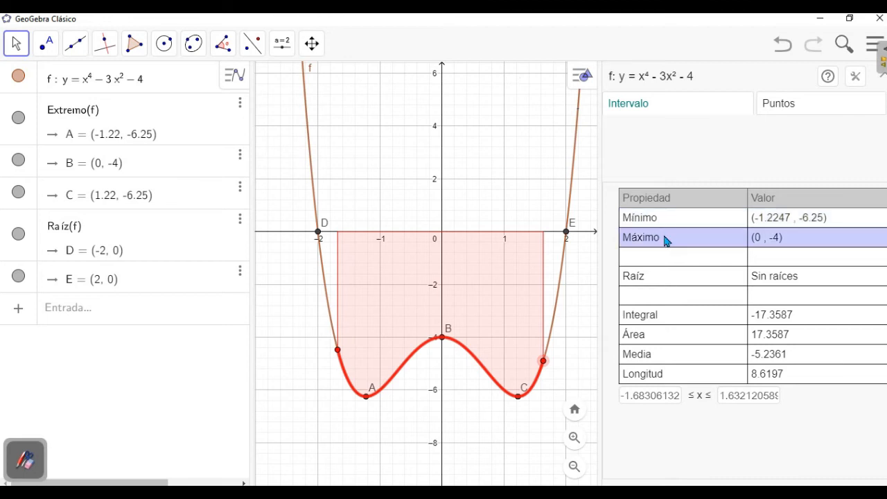
pyautogui.click(654, 277)
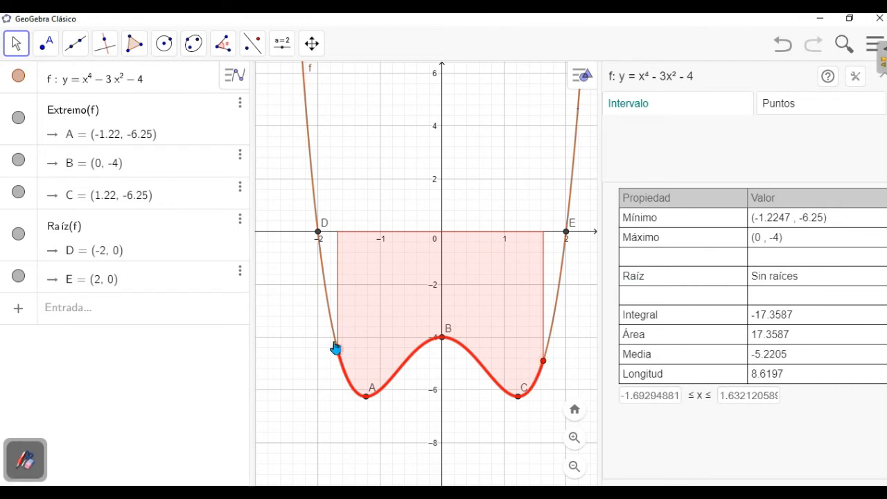
# Extend the interval's lower bound past root D to about x = -2.05 and bring it back to about x = -1.89
pyautogui.moveTo(336, 348); pyautogui.dragTo(313, 208)
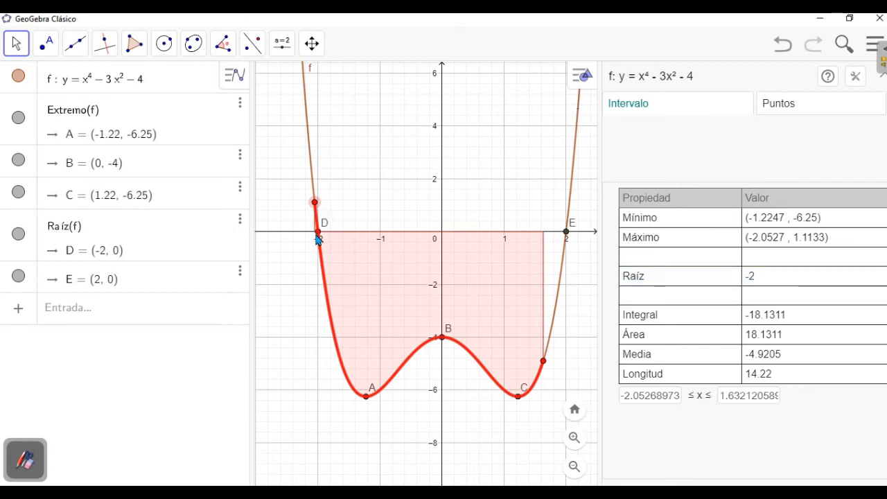
pyautogui.moveTo(316, 203); pyautogui.dragTo(323, 278)
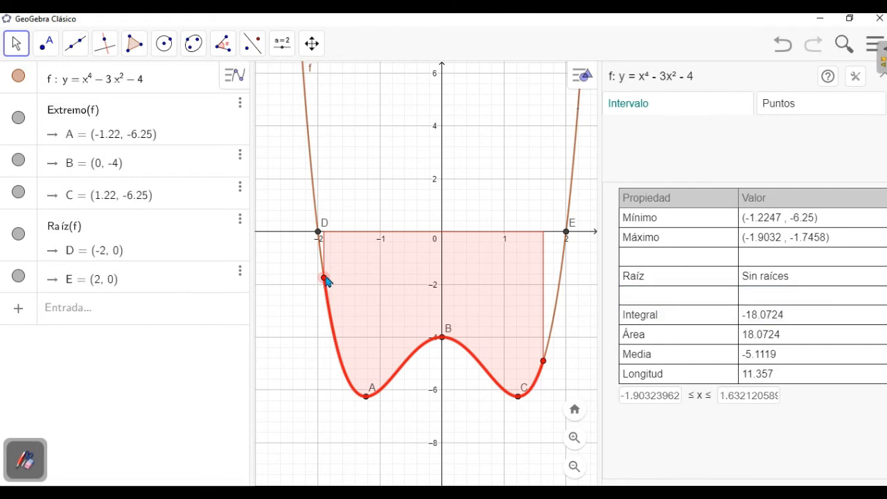
pyautogui.moveTo(324, 278)
pyautogui.mouseDown()
pyautogui.moveTo(326, 309)
pyautogui.moveTo(318, 205)
pyautogui.moveTo(321, 294)
pyautogui.mouseUp()
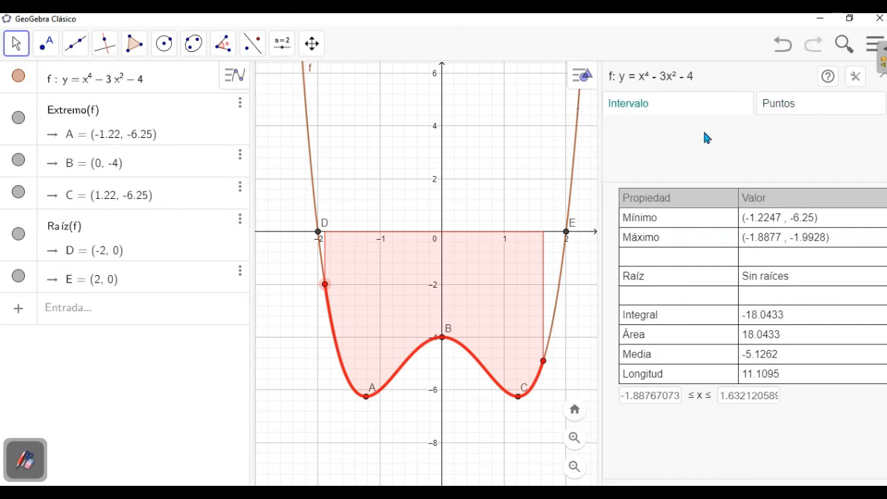
# In the point analysis of f, hide the coordinate lines and tangent and move the point to about x = 1.76
pyautogui.click(794, 109)
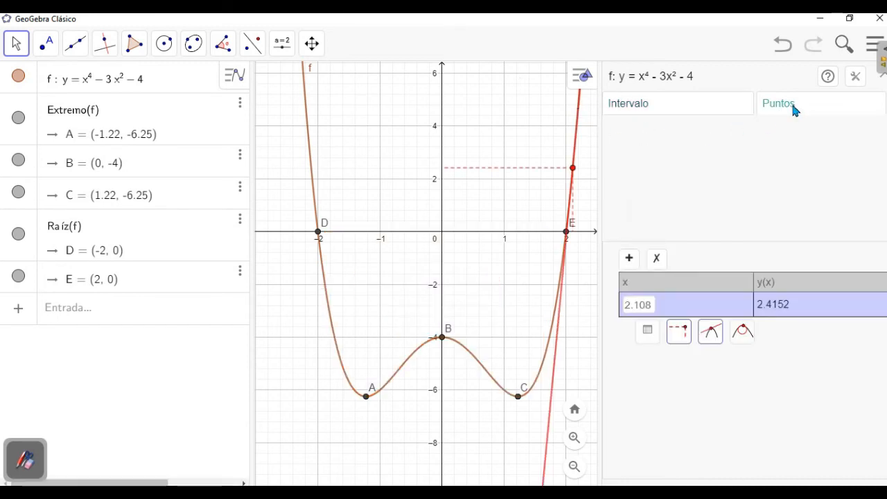
pyautogui.click(718, 336)
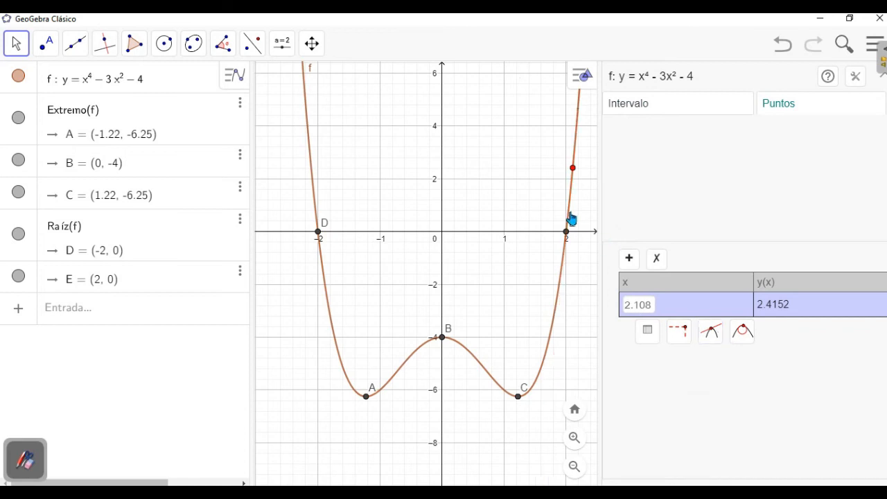
pyautogui.moveTo(575, 174); pyautogui.dragTo(549, 343)
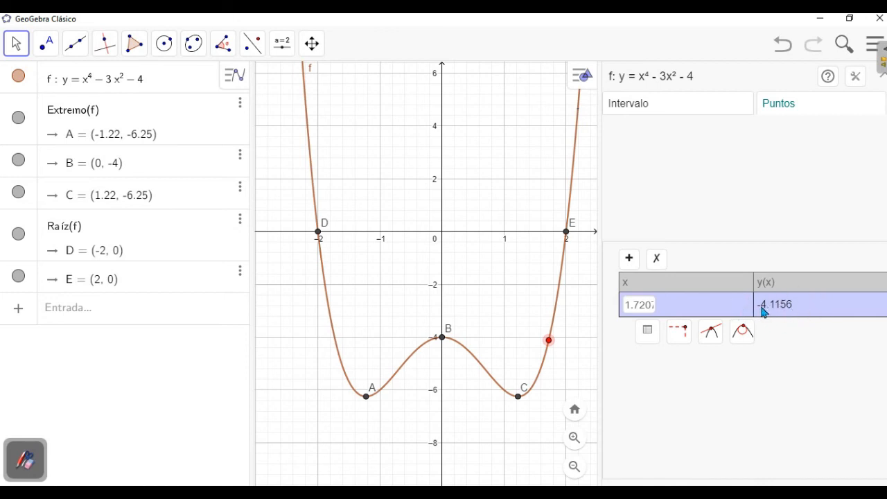
pyautogui.moveTo(550, 346)
pyautogui.mouseDown()
pyautogui.moveTo(545, 368)
pyautogui.moveTo(562, 316)
pyautogui.moveTo(559, 338)
pyautogui.mouseUp()
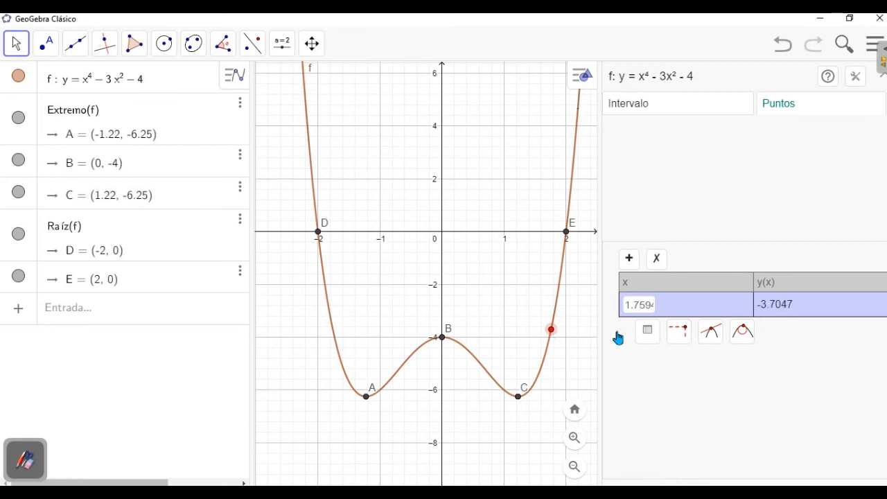
# Show the point's coordinate lines and tangent, slide it along the curve to about x = 0.93, and close the function inspection
pyautogui.click(680, 337)
pyautogui.click(716, 342)
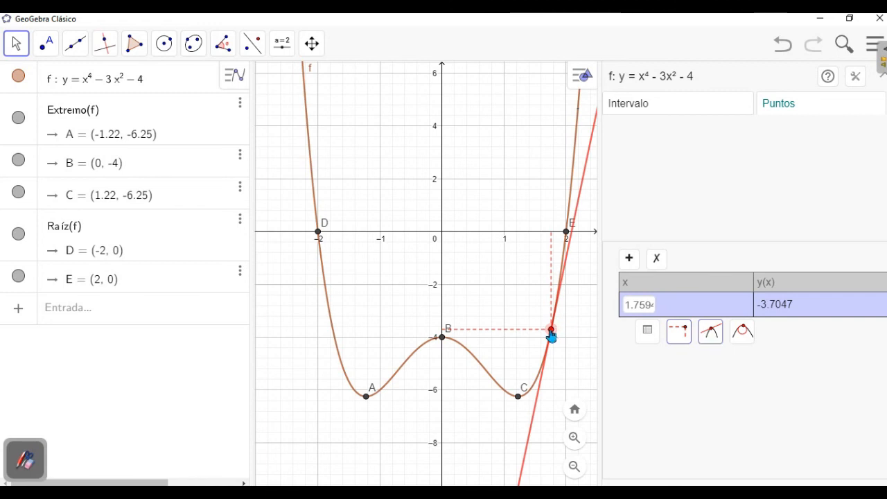
pyautogui.moveTo(552, 337); pyautogui.dragTo(489, 395)
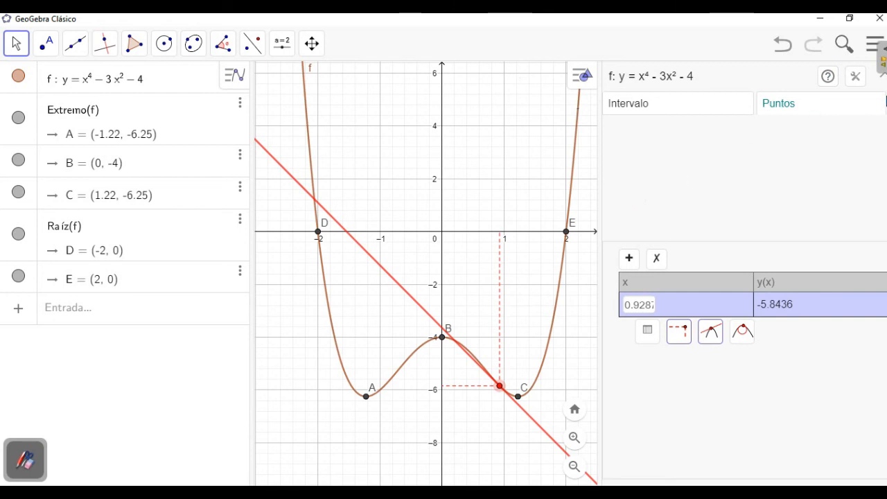
pyautogui.click(883, 75)
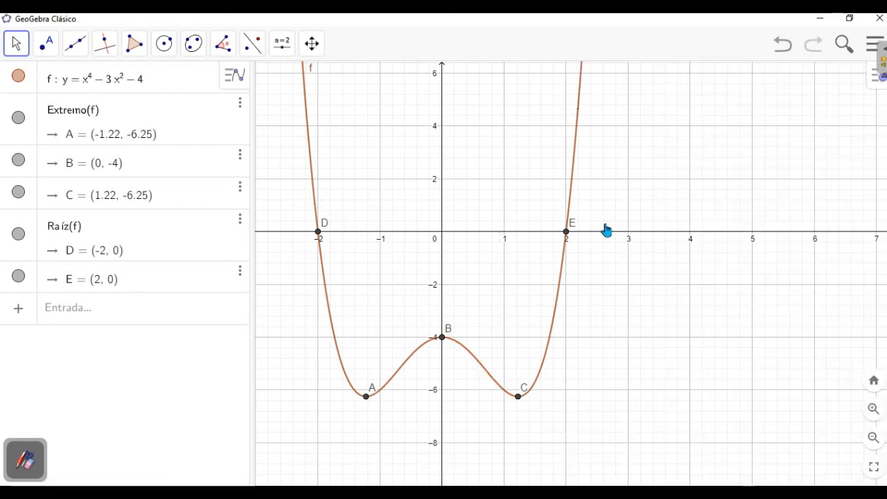